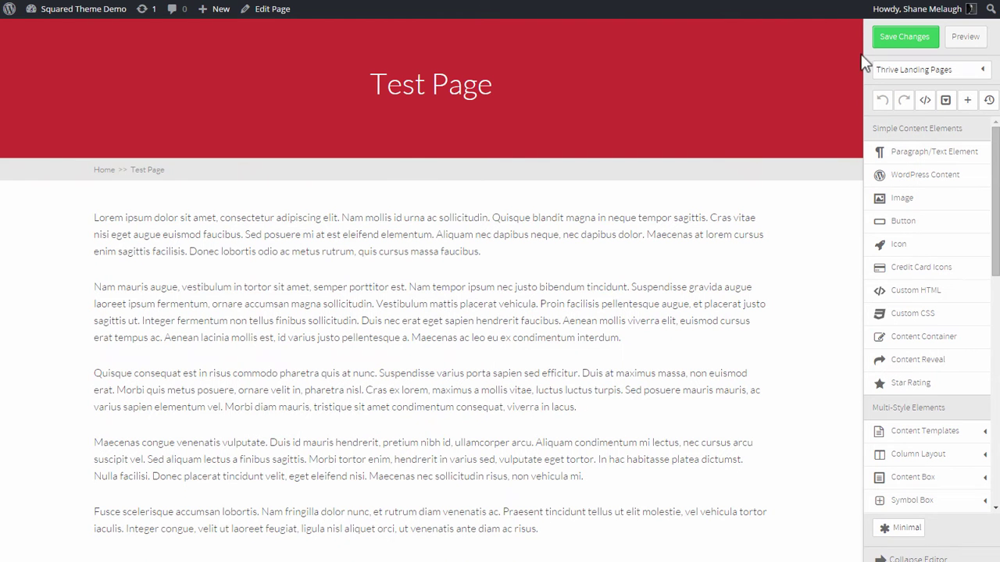
Step: Insert a Page Section after the first paragraph and move the second and third paragraphs into it
{"action": "scroll", "coordinate": [807, 265], "scroll_direction": "down", "scroll_amount": 3}
{"action": "scroll", "coordinate": [807, 266], "scroll_direction": "up", "scroll_amount": 2}
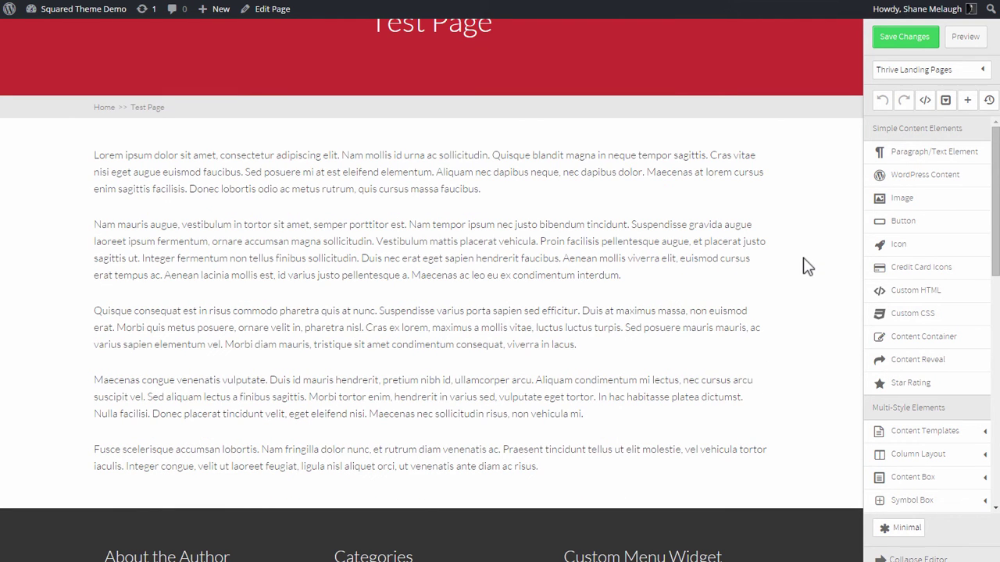
{"action": "scroll", "coordinate": [898, 235], "scroll_direction": "down", "scroll_amount": 6}
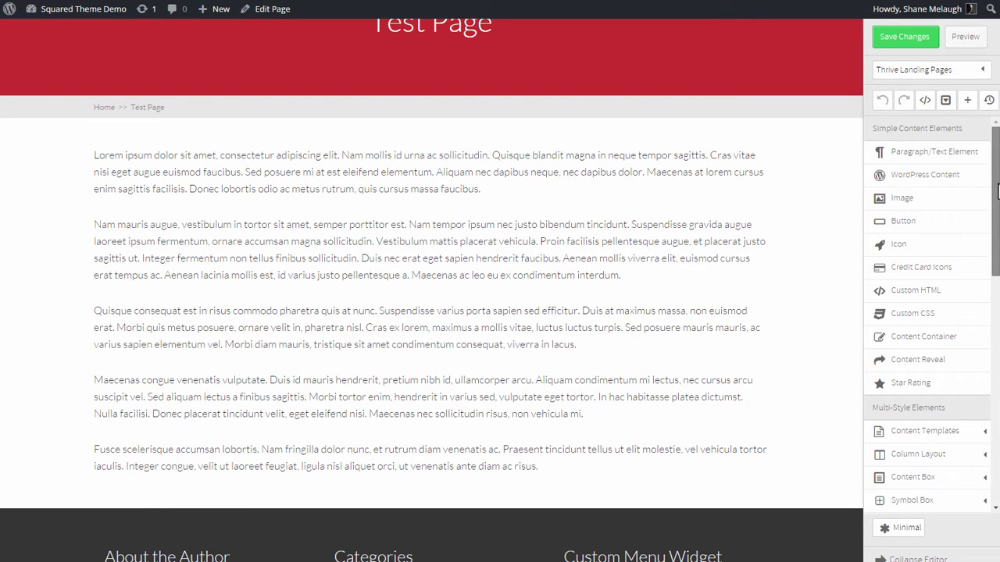
{"action": "scroll", "coordinate": [930, 352], "scroll_direction": "down", "scroll_amount": 2}
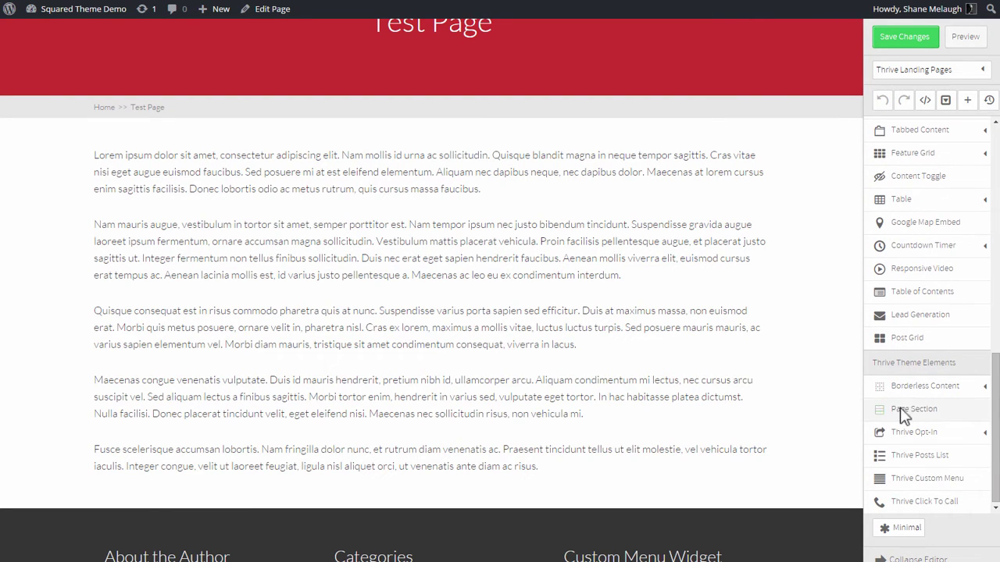
{"action": "left_click_drag", "start_coordinate": [901, 411], "coordinate": [304, 211]}
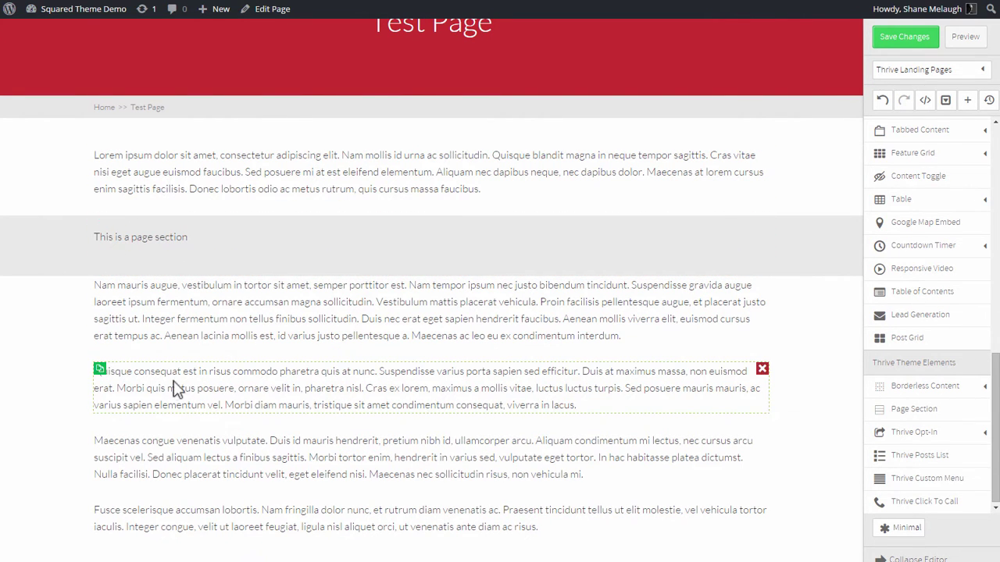
{"action": "left_click_drag", "start_coordinate": [182, 320], "coordinate": [173, 259]}
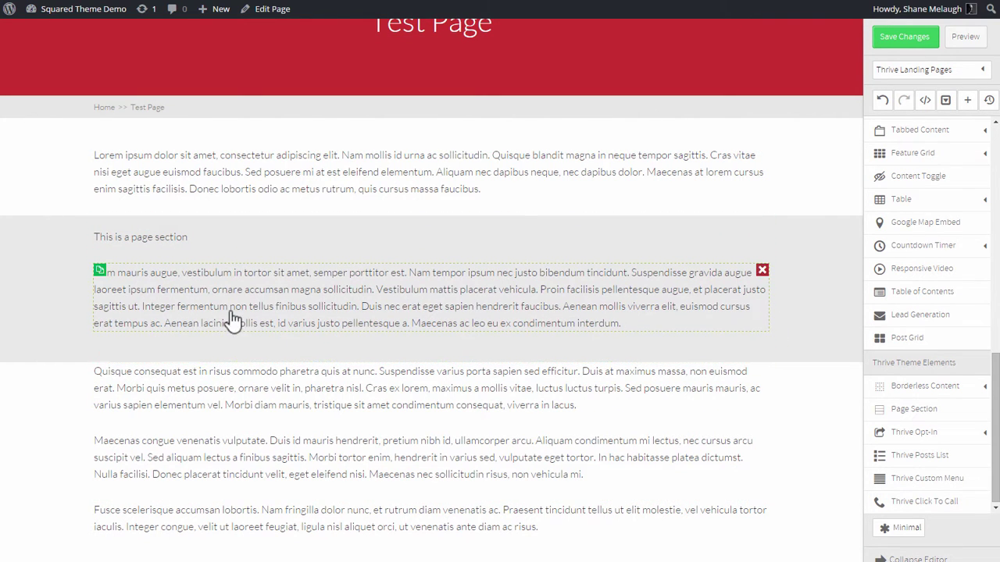
{"action": "mouse_move", "coordinate": [154, 366]}
{"action": "left_mouse_down"}
{"action": "mouse_move", "coordinate": [149, 335]}
{"action": "mouse_move", "coordinate": [150, 349]}
{"action": "left_mouse_up"}
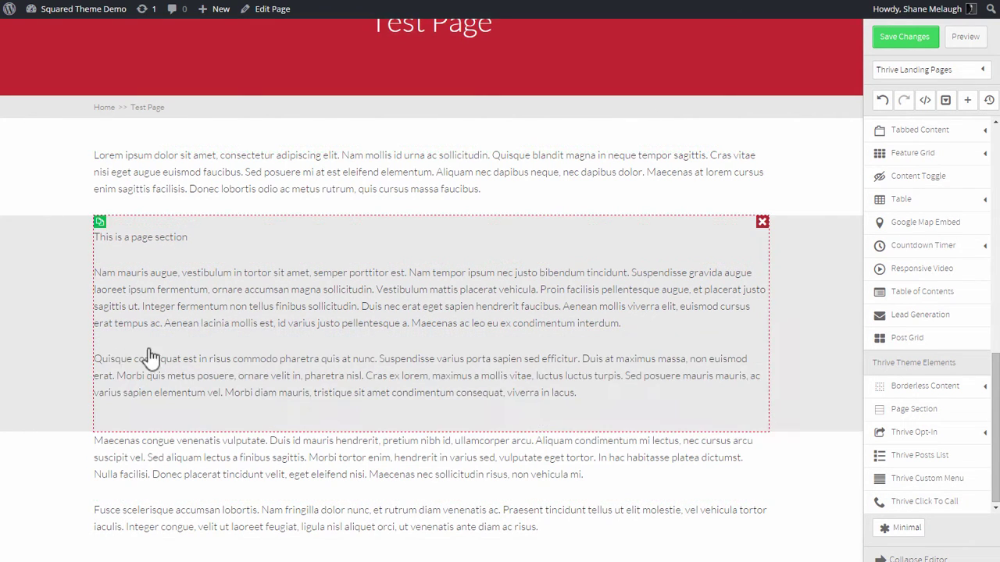
Step: Set the page section's background colour to dark green, rgba(7,96,49,1)
{"action": "left_click", "coordinate": [809, 268]}
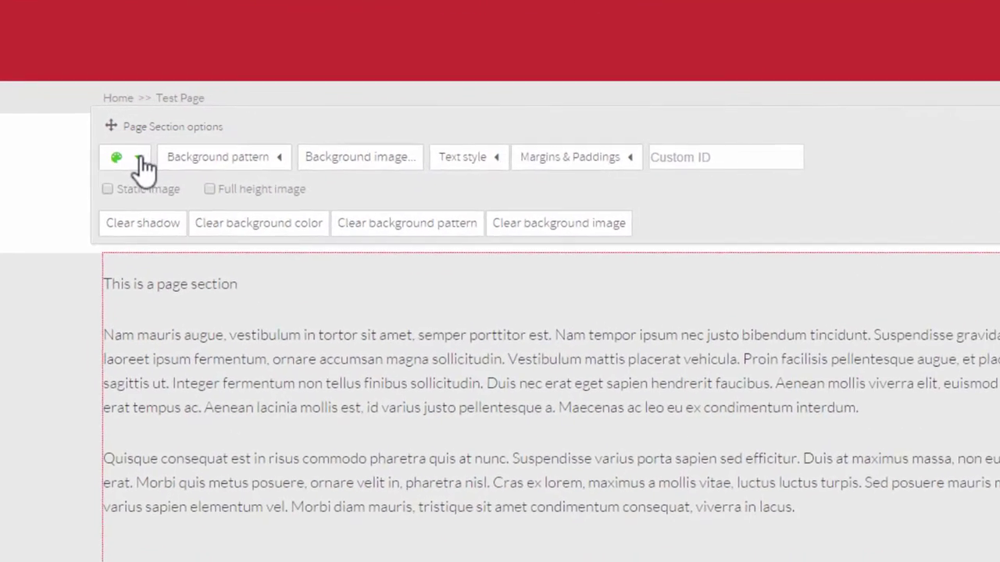
{"action": "left_click", "coordinate": [114, 148]}
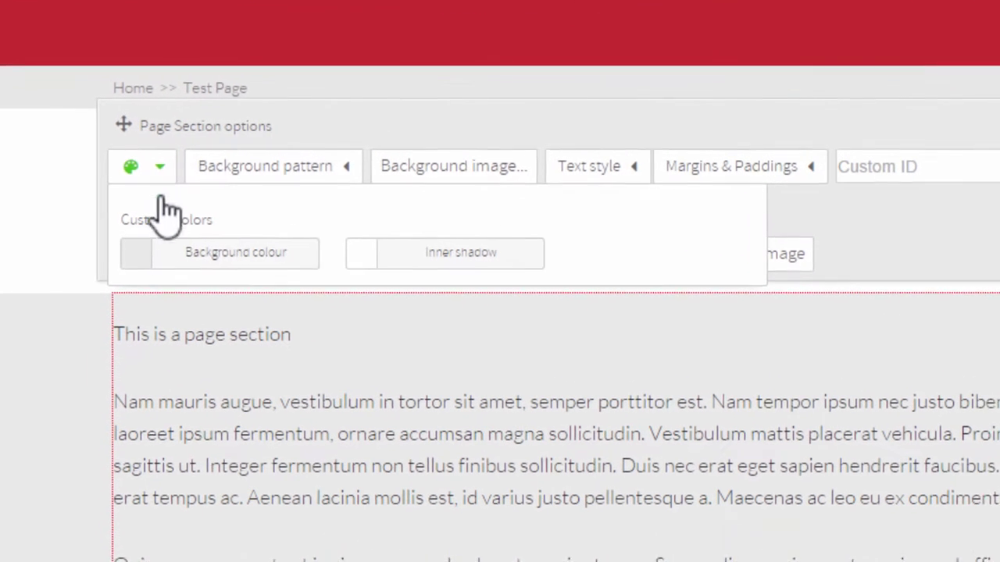
{"action": "left_click", "coordinate": [144, 265]}
{"action": "left_click_drag", "start_coordinate": [230, 123], "coordinate": [223, 147]}
{"action": "left_click_drag", "start_coordinate": [377, 100], "coordinate": [378, 62]}
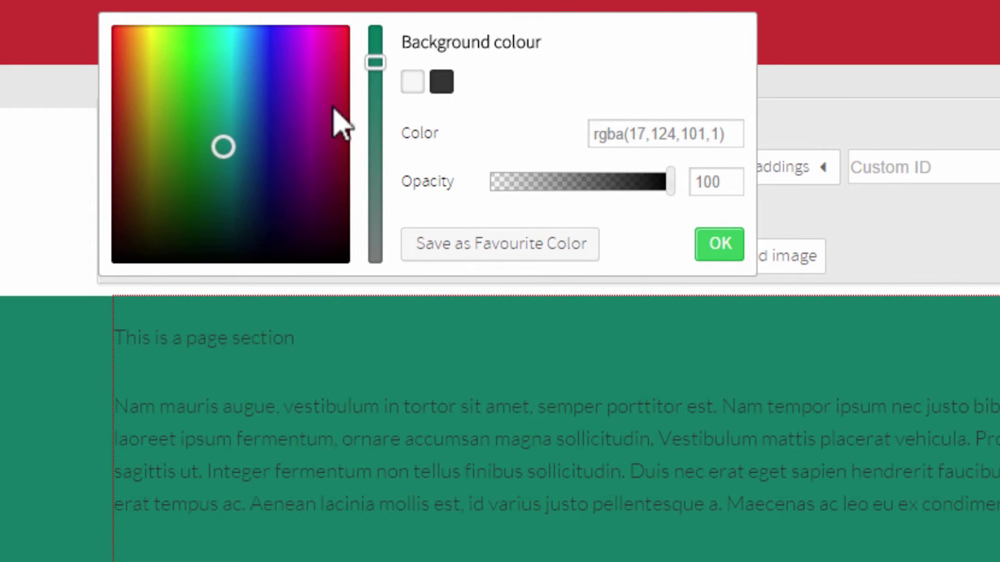
{"action": "left_click_drag", "start_coordinate": [227, 145], "coordinate": [210, 174]}
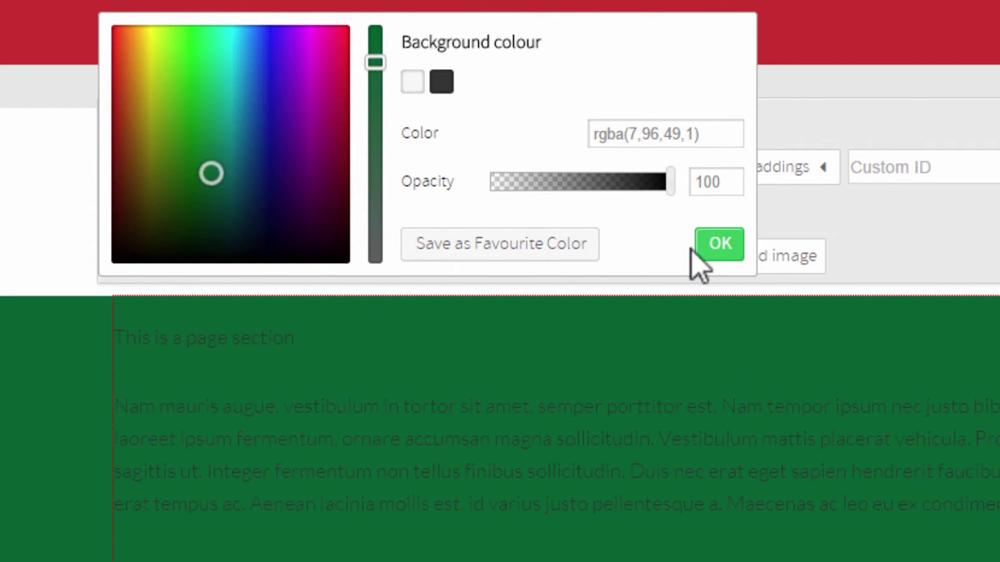
{"action": "left_click", "coordinate": [718, 246]}
Step: Set the page section's text style to Light and use animal_larva_green_nature.jpg at full size as its background image
{"action": "left_click", "coordinate": [621, 168]}
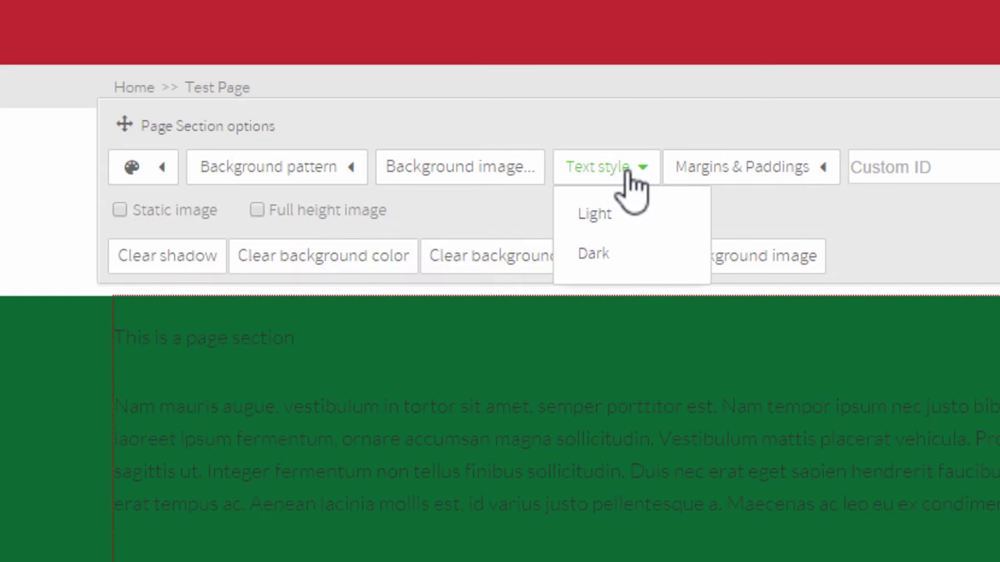
{"action": "left_click", "coordinate": [603, 204]}
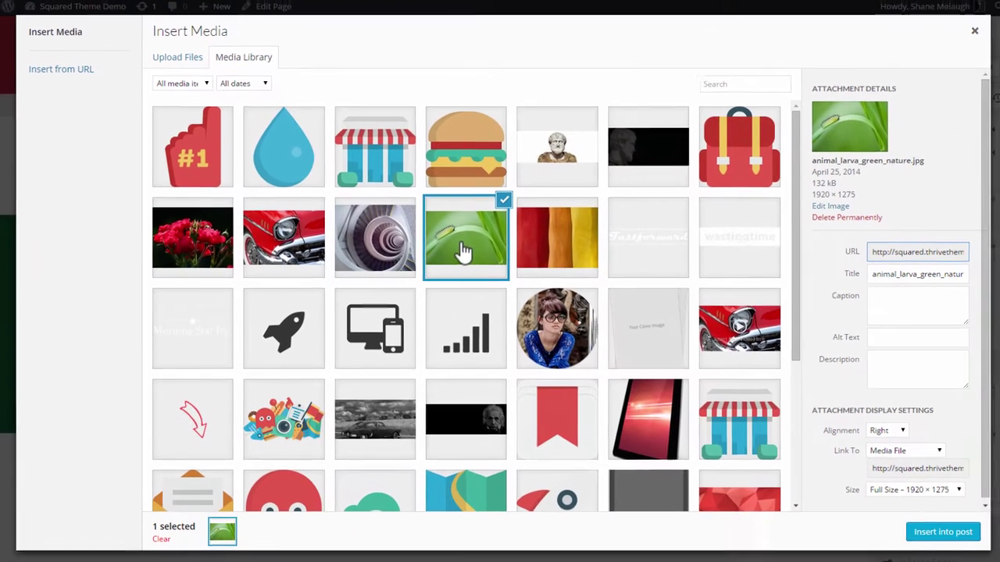
{"action": "left_click", "coordinate": [930, 531]}
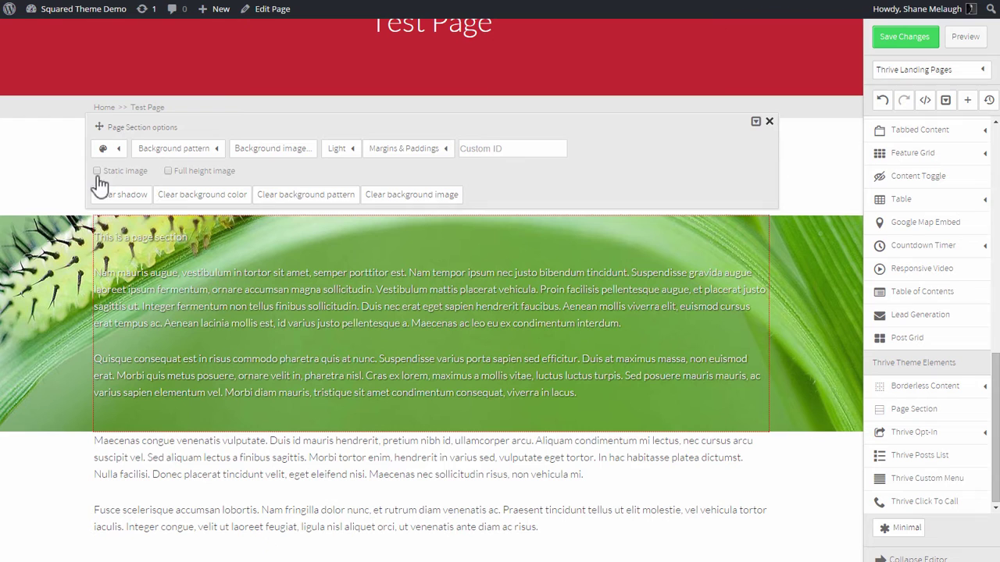
Step: Try the full height image option on the page section and inspect the entire background image
{"action": "left_click", "coordinate": [168, 171]}
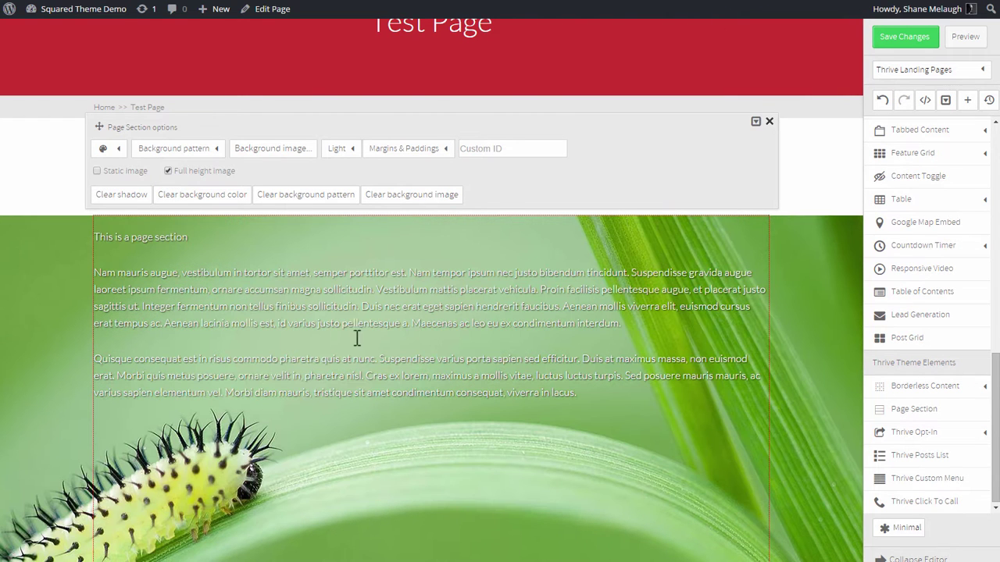
{"action": "scroll", "coordinate": [778, 214], "scroll_direction": "down", "scroll_amount": 3}
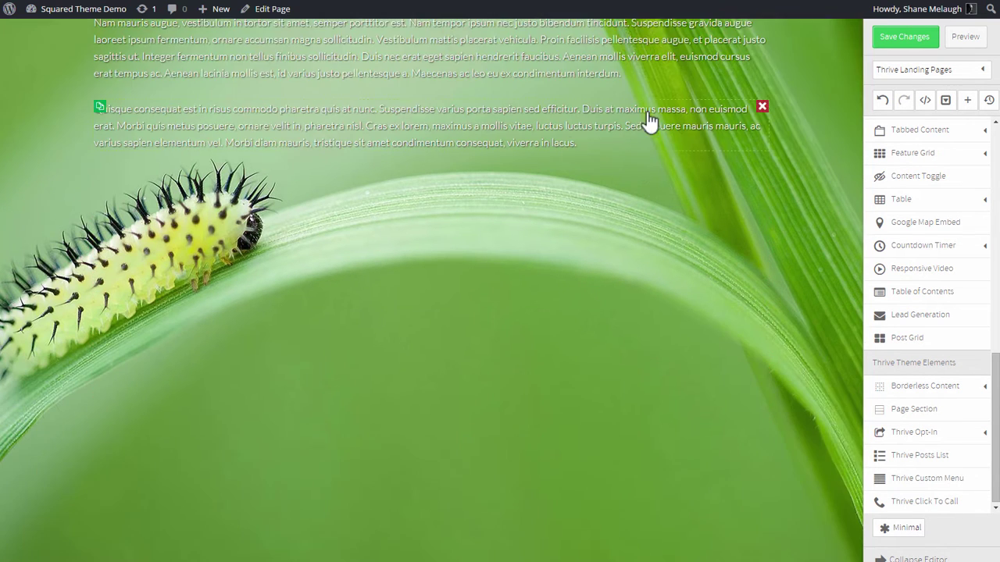
{"action": "scroll", "coordinate": [324, 237], "scroll_direction": "down", "scroll_amount": 5}
{"action": "scroll", "coordinate": [323, 237], "scroll_direction": "up", "scroll_amount": 5}
{"action": "scroll", "coordinate": [312, 252], "scroll_direction": "up", "scroll_amount": 2}
{"action": "scroll", "coordinate": [258, 183], "scroll_direction": "down", "scroll_amount": 3}
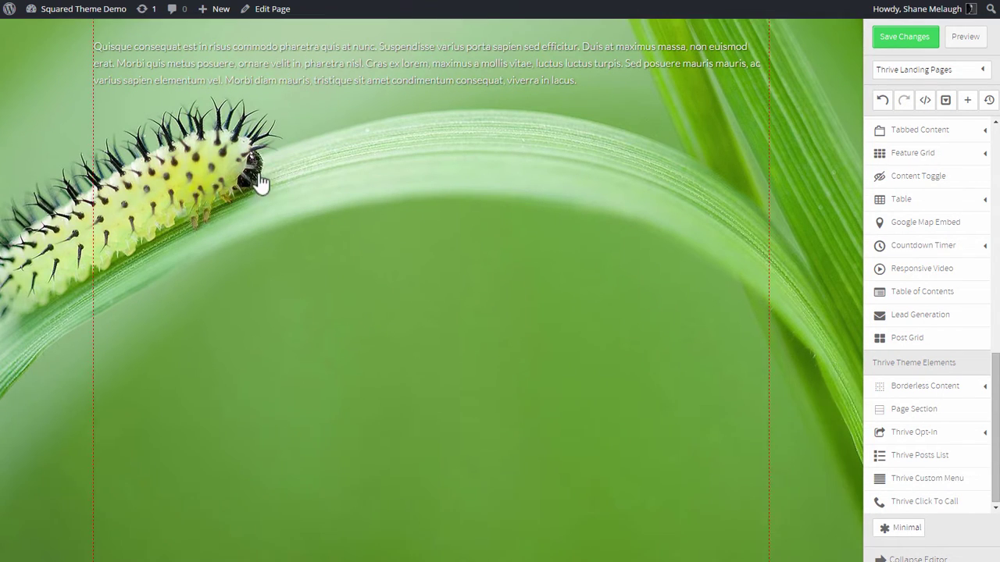
{"action": "scroll", "coordinate": [379, 305], "scroll_direction": "up", "scroll_amount": 3}
{"action": "scroll", "coordinate": [380, 313], "scroll_direction": "down", "scroll_amount": 5}
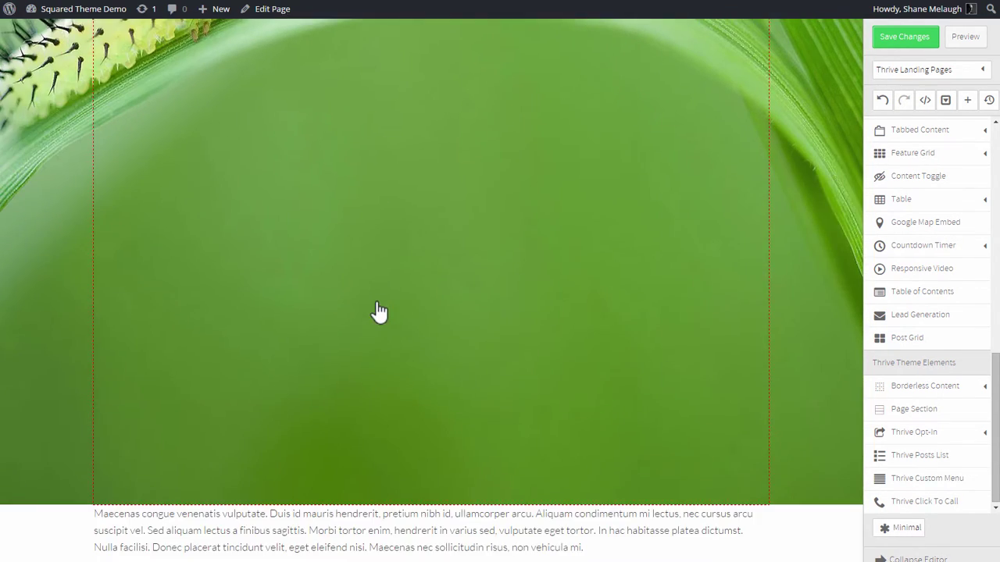
{"action": "scroll", "coordinate": [379, 313], "scroll_direction": "up", "scroll_amount": 3}
Step: Turn off the full height image option for the page section and close its options
{"action": "left_click", "coordinate": [202, 134]}
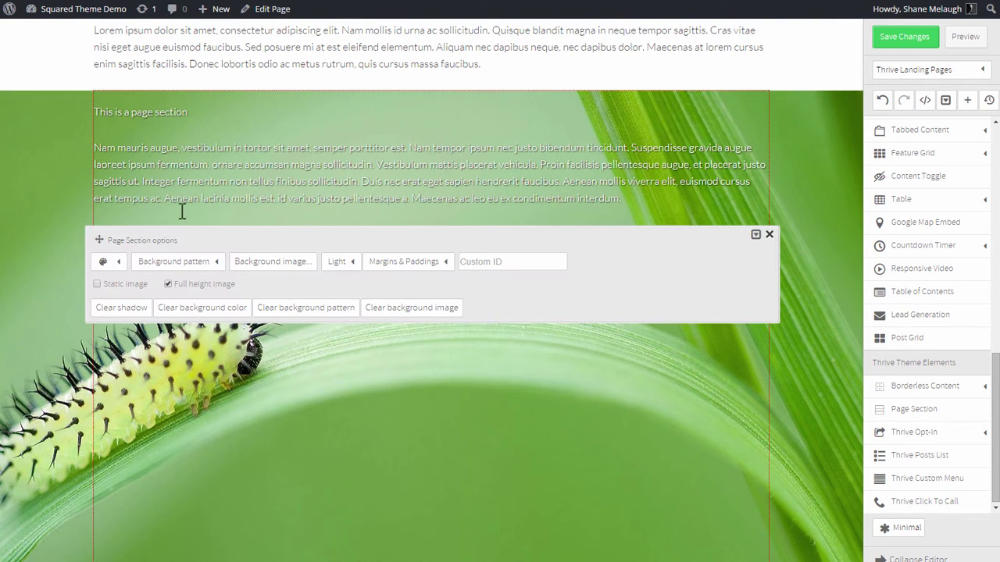
{"action": "left_click", "coordinate": [169, 285]}
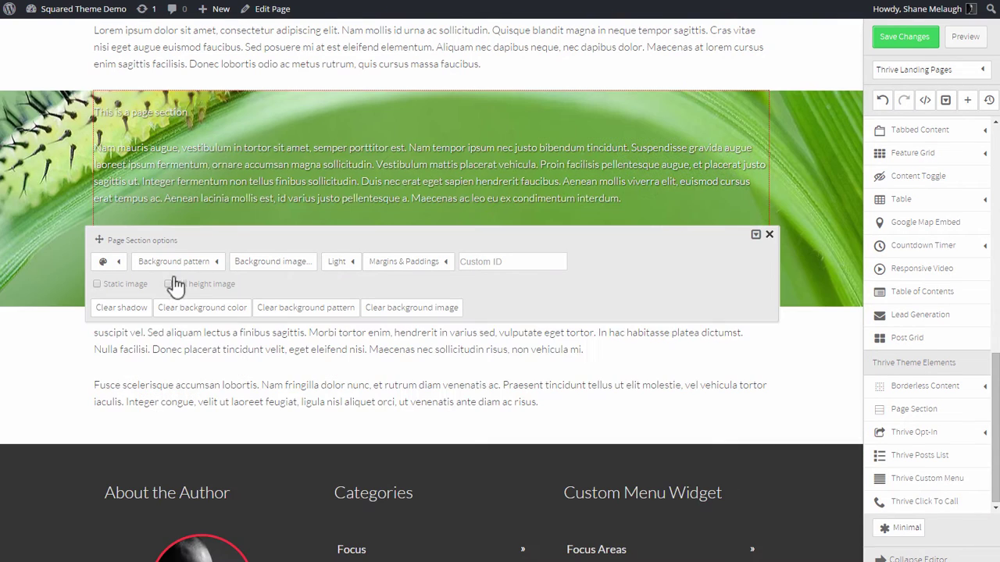
{"action": "left_click", "coordinate": [787, 67]}
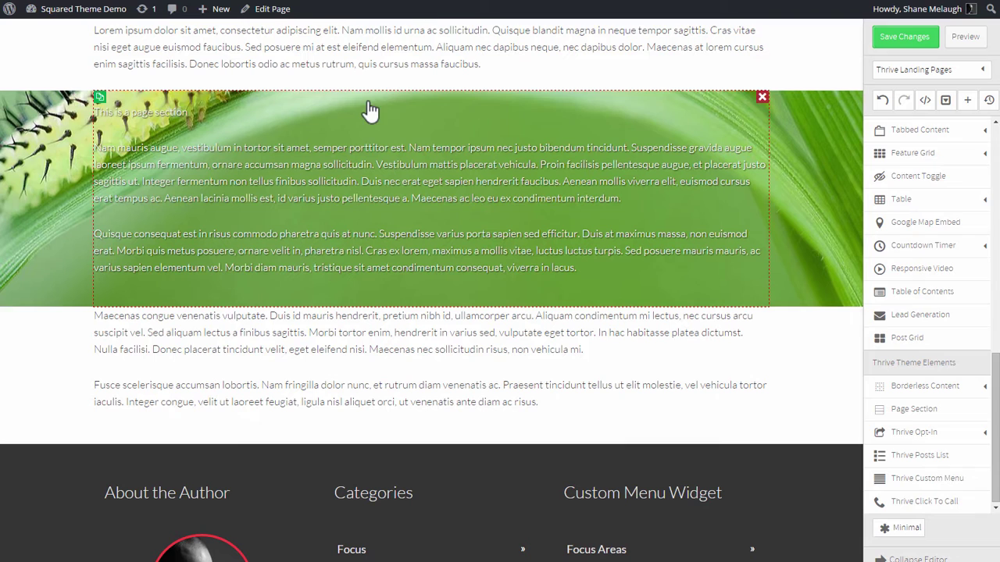
Step: Turn on the static image option for the page section and check its scrolling effect
{"action": "left_click", "coordinate": [816, 258]}
{"action": "left_click", "coordinate": [97, 91]}
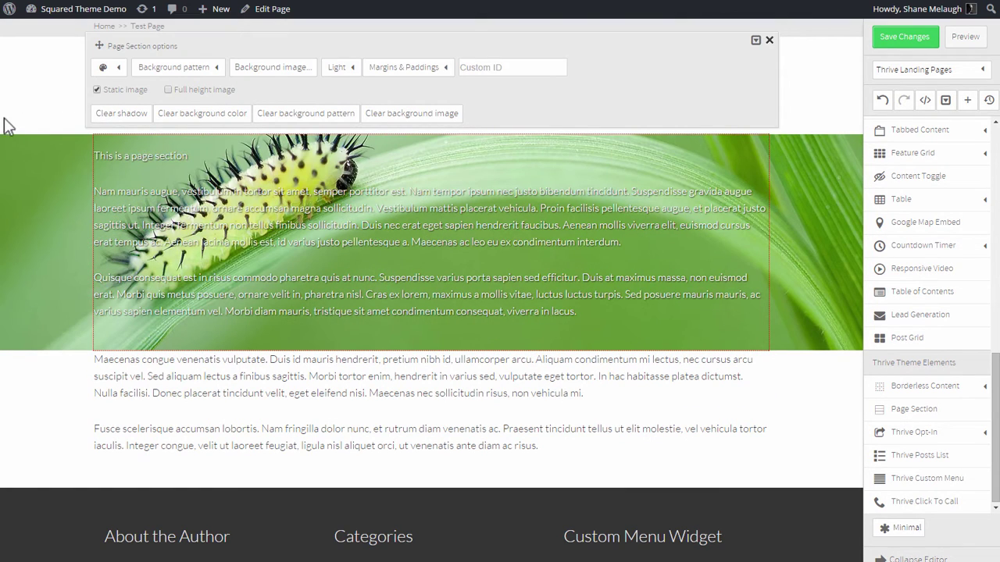
{"action": "left_click", "coordinate": [34, 106]}
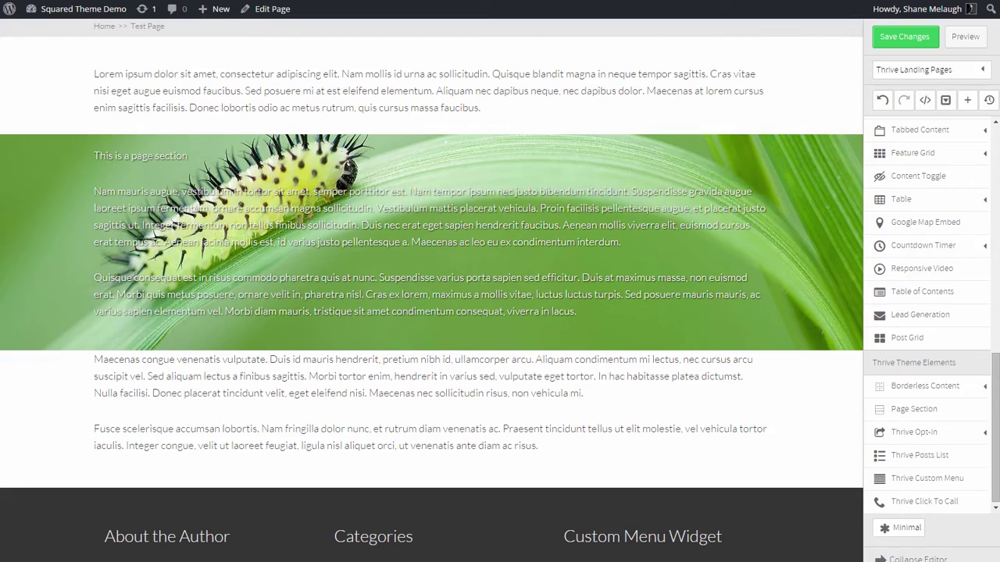
{"action": "scroll", "coordinate": [432, 282], "scroll_direction": "up", "scroll_amount": 2}
{"action": "scroll", "coordinate": [431, 283], "scroll_direction": "down", "scroll_amount": 4}
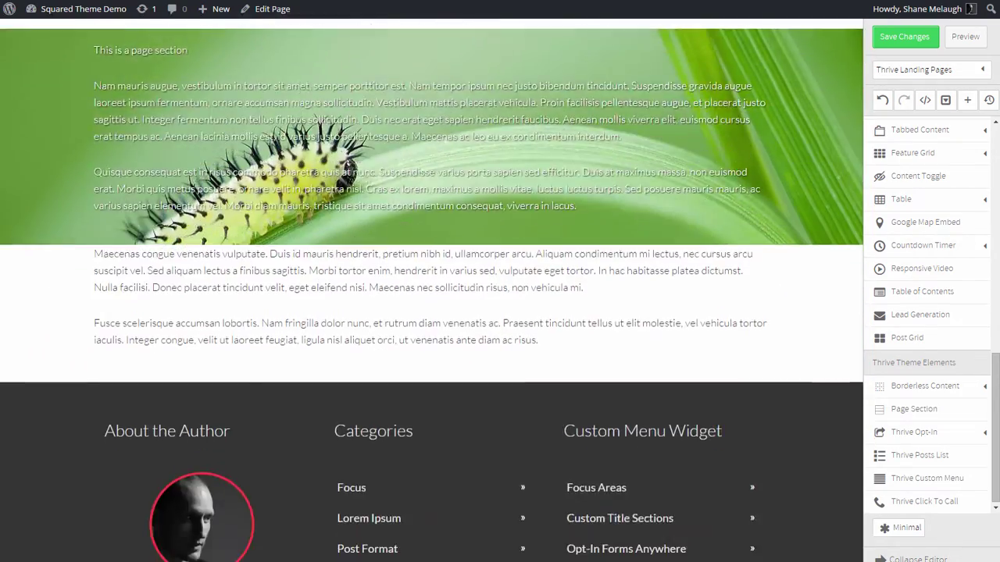
{"action": "scroll", "coordinate": [432, 283], "scroll_direction": "up", "scroll_amount": 4}
{"action": "scroll", "coordinate": [432, 283], "scroll_direction": "up", "scroll_amount": 2}
{"action": "scroll", "coordinate": [432, 282], "scroll_direction": "down", "scroll_amount": 4}
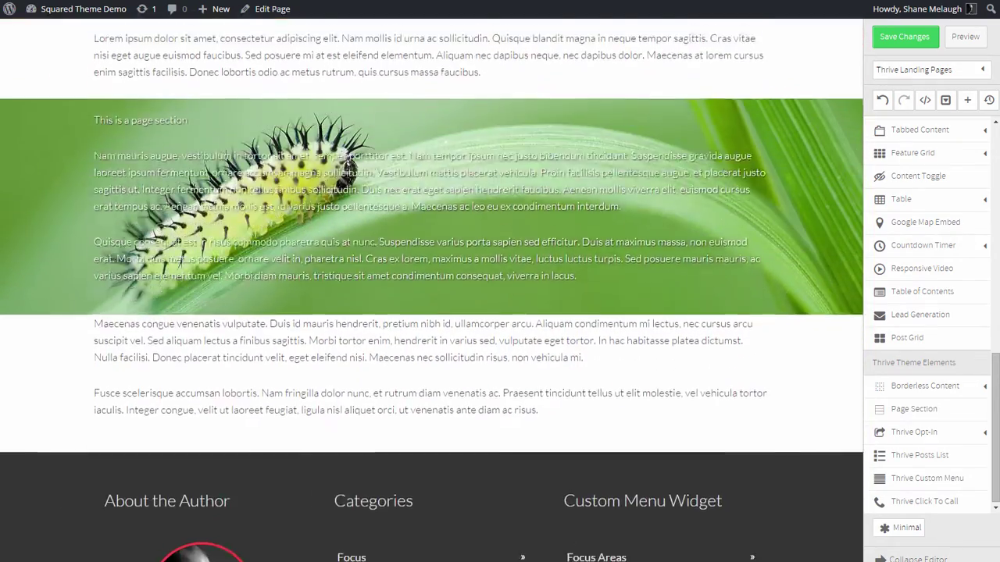
{"action": "scroll", "coordinate": [432, 283], "scroll_direction": "up", "scroll_amount": 3}
{"action": "left_click", "coordinate": [815, 383]}
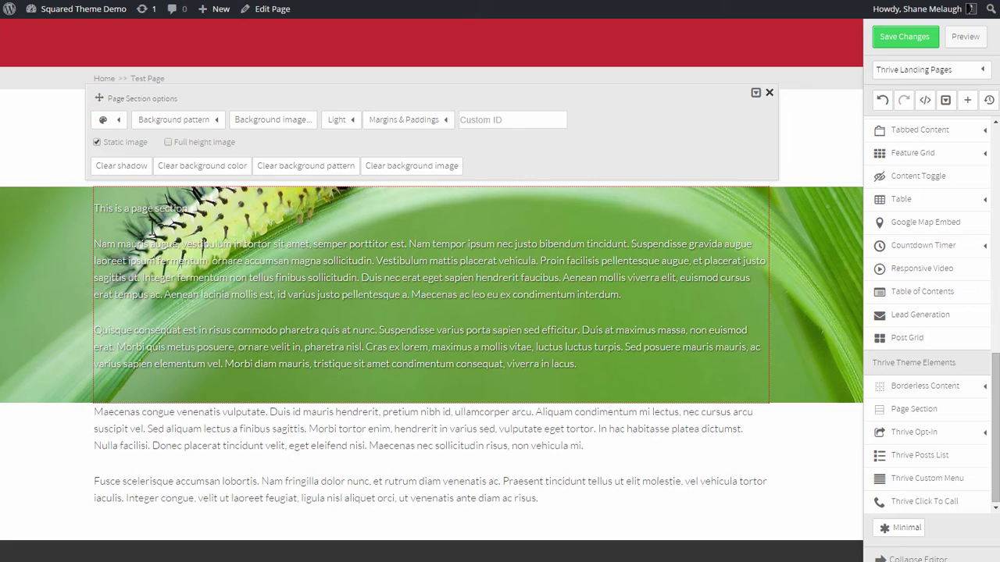
{"action": "left_click", "coordinate": [828, 166]}
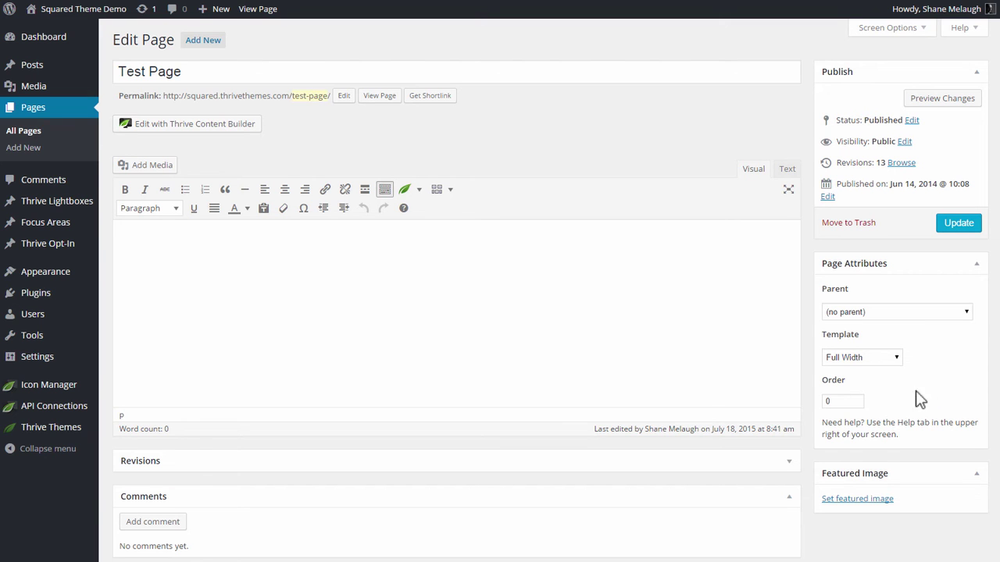
Step: Change the page's template to Default Template and update the page
{"action": "left_click", "coordinate": [885, 362]}
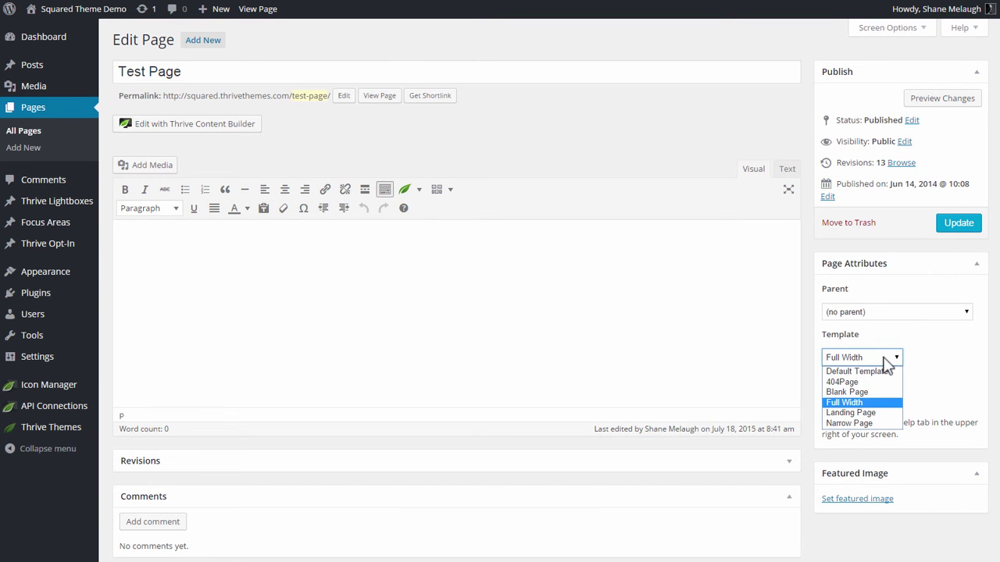
{"action": "left_click", "coordinate": [887, 373]}
{"action": "left_click", "coordinate": [960, 223]}
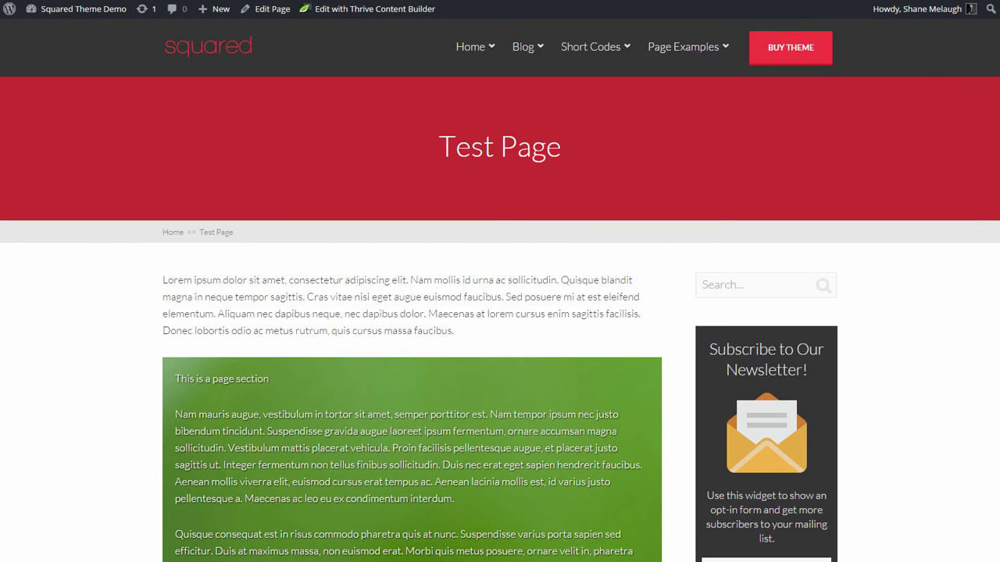
Step: Examine how the page section and its static background image display beside the sidebar on the published page
{"action": "scroll", "coordinate": [881, 279], "scroll_direction": "down", "scroll_amount": 4}
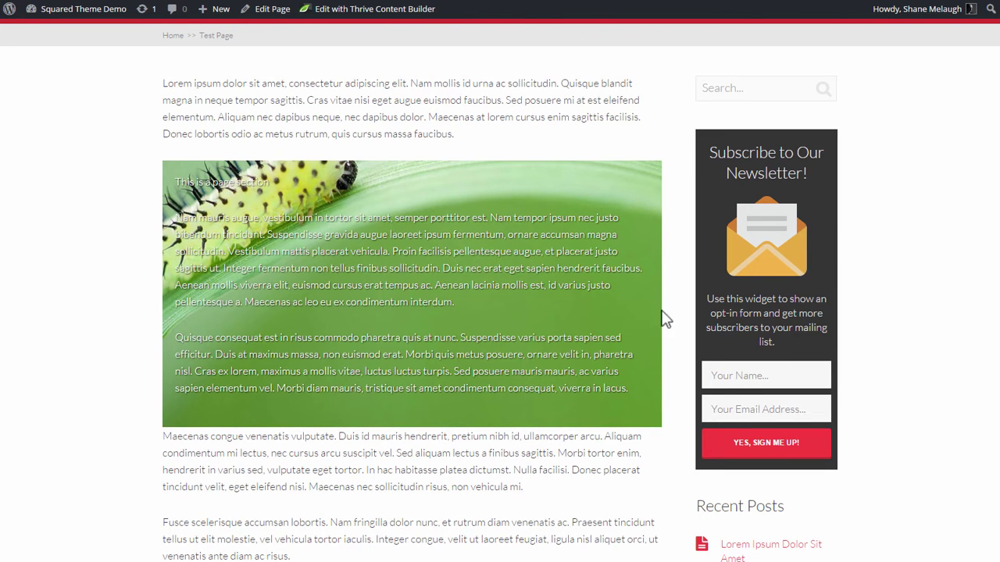
{"action": "scroll", "coordinate": [691, 133], "scroll_direction": "down", "scroll_amount": 1}
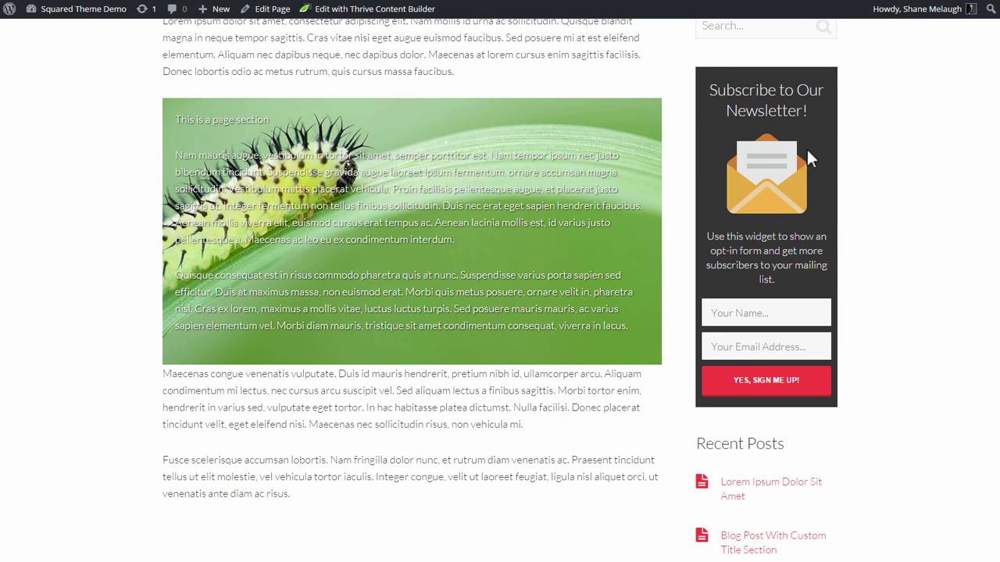
{"action": "scroll", "coordinate": [915, 204], "scroll_direction": "up", "scroll_amount": 1}
{"action": "scroll", "coordinate": [919, 199], "scroll_direction": "down", "scroll_amount": 1}
{"action": "scroll", "coordinate": [924, 206], "scroll_direction": "up", "scroll_amount": 1}
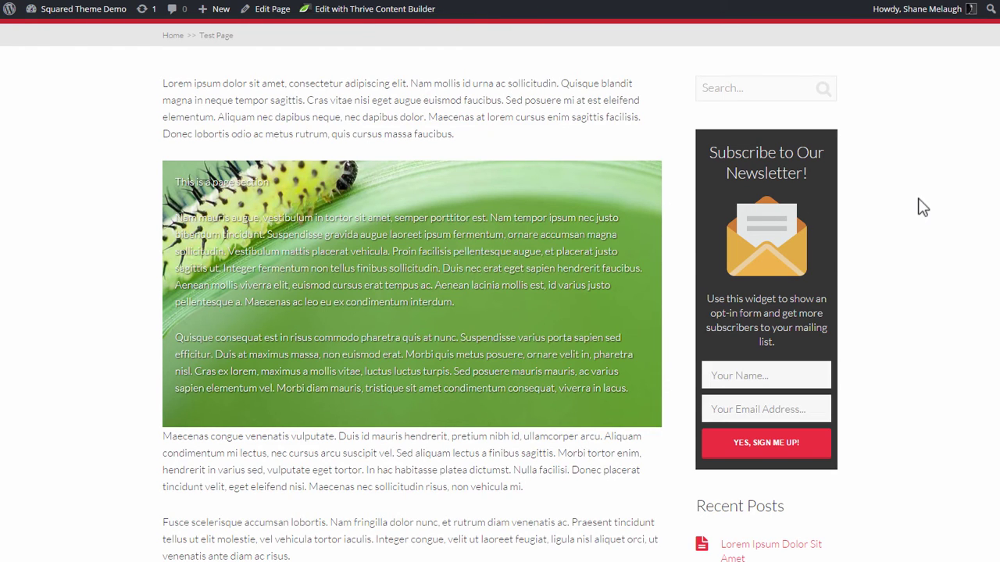
{"action": "scroll", "coordinate": [922, 211], "scroll_direction": "down", "scroll_amount": 1}
{"action": "scroll", "coordinate": [919, 210], "scroll_direction": "down", "scroll_amount": 1}
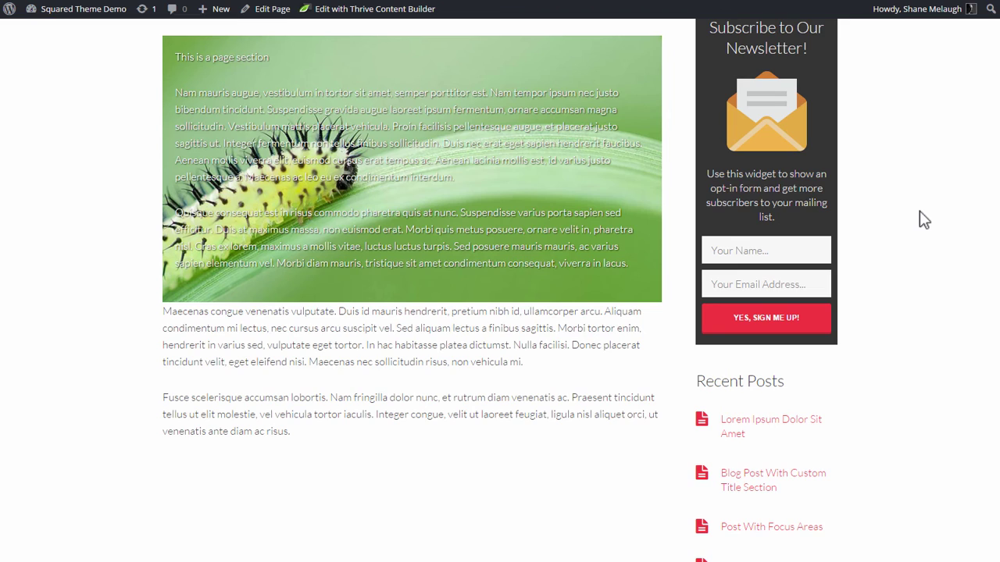
{"action": "scroll", "coordinate": [920, 211], "scroll_direction": "up", "scroll_amount": 2}
{"action": "scroll", "coordinate": [920, 211], "scroll_direction": "down", "scroll_amount": 1}
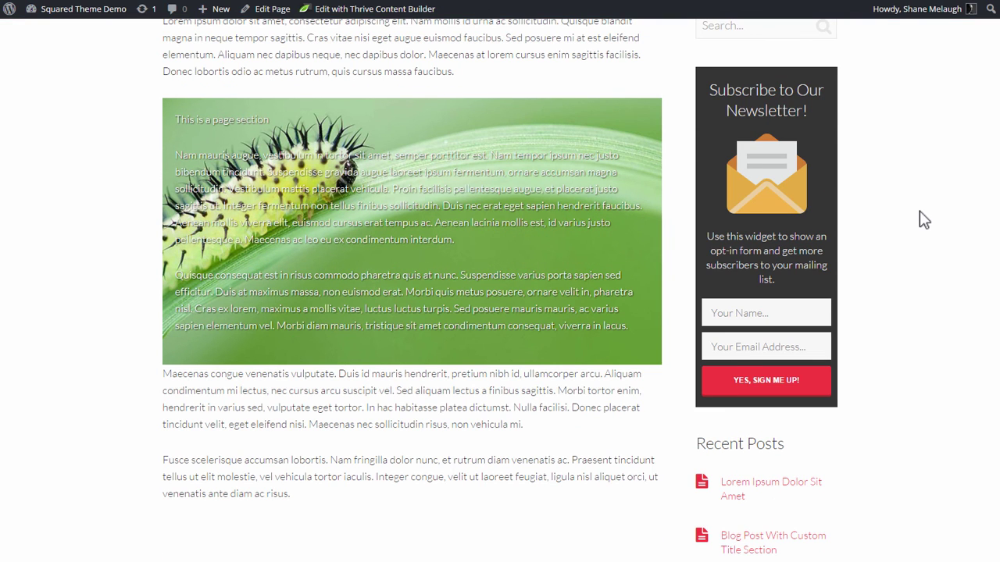
{"action": "scroll", "coordinate": [919, 211], "scroll_direction": "up", "scroll_amount": 2}
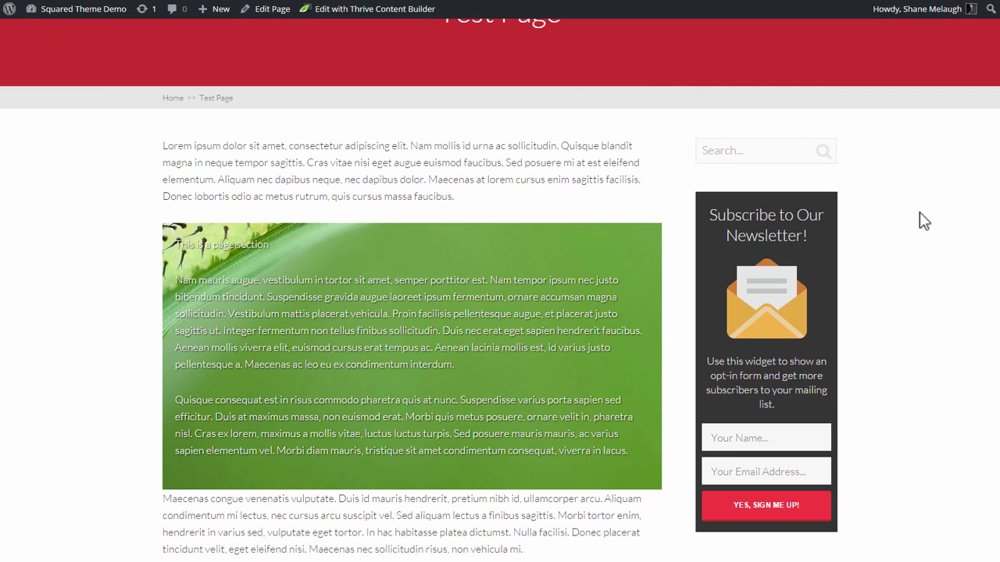